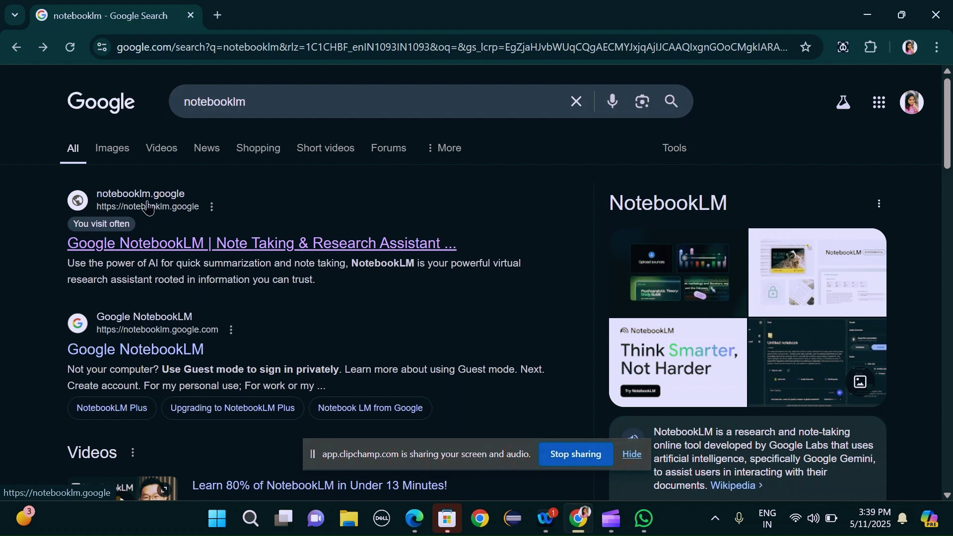
- Open the notebooklm.google site from the search results and look through the feature and privacy sections of its overview page
click(148, 208)
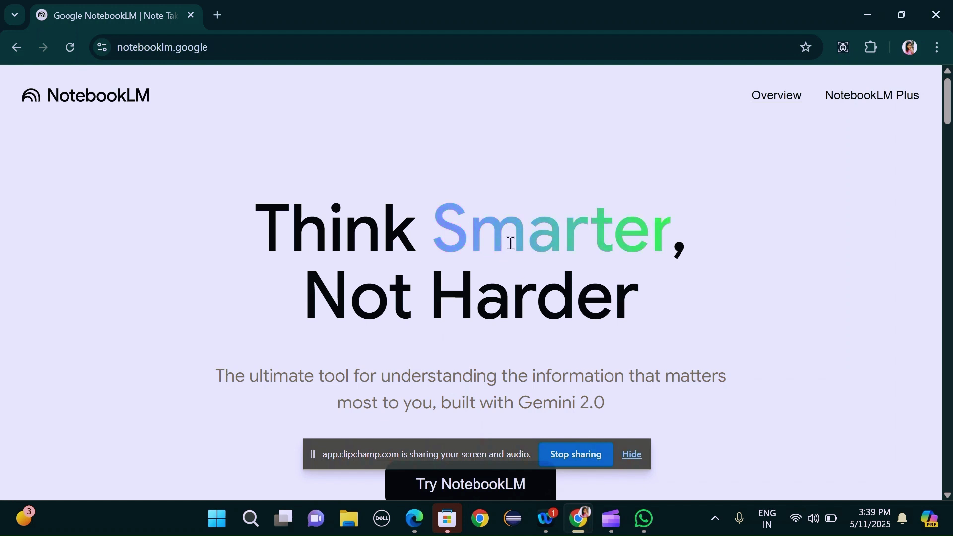
scroll(511, 246, down, 10)
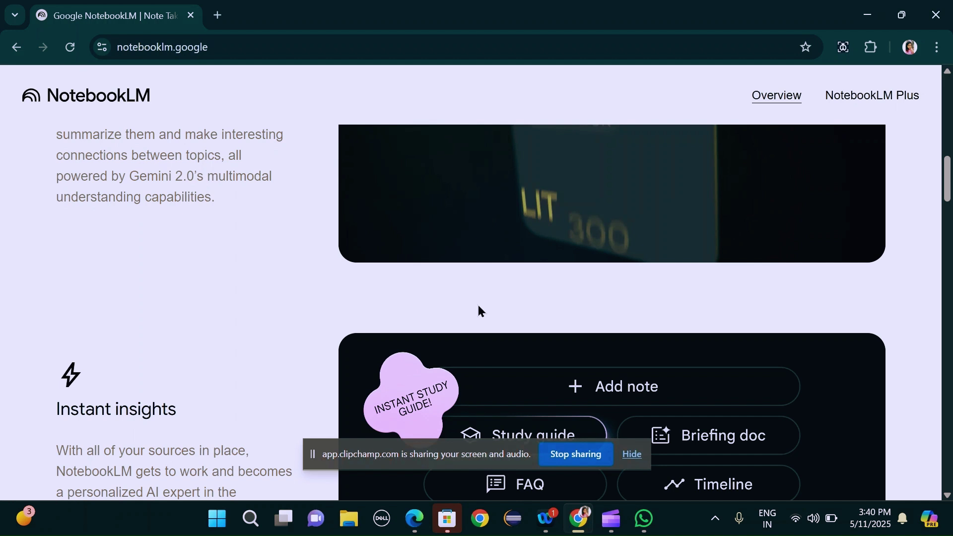
scroll(478, 311, down, 2)
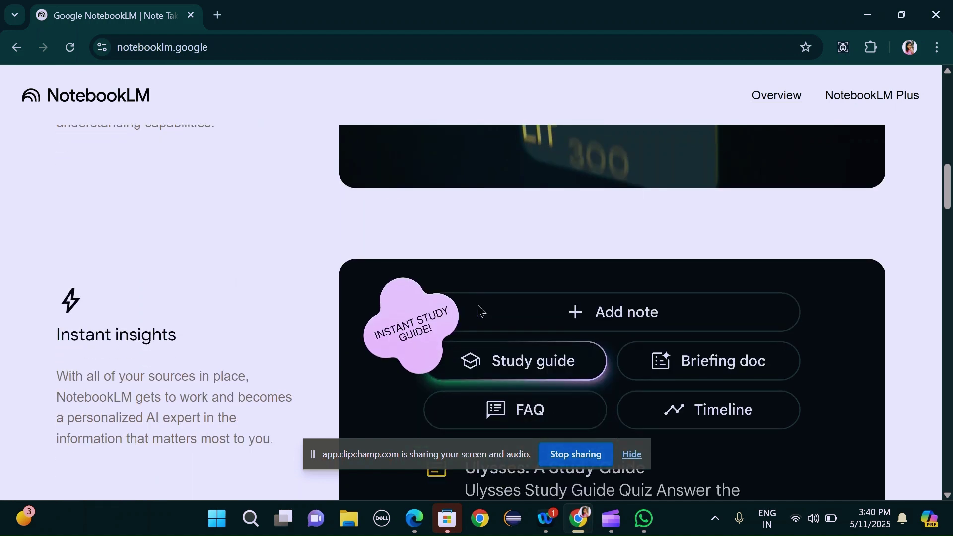
scroll(479, 311, down, 8)
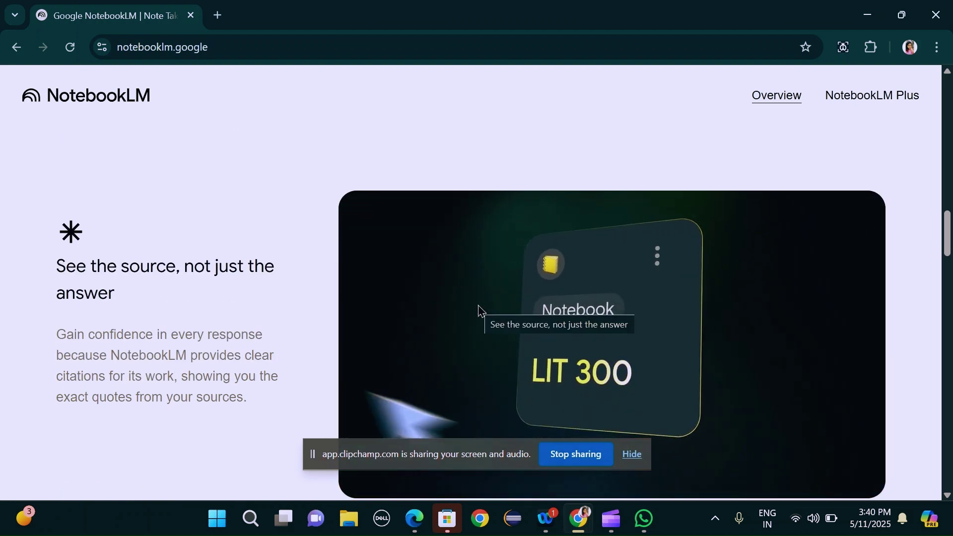
scroll(480, 307, down, 12)
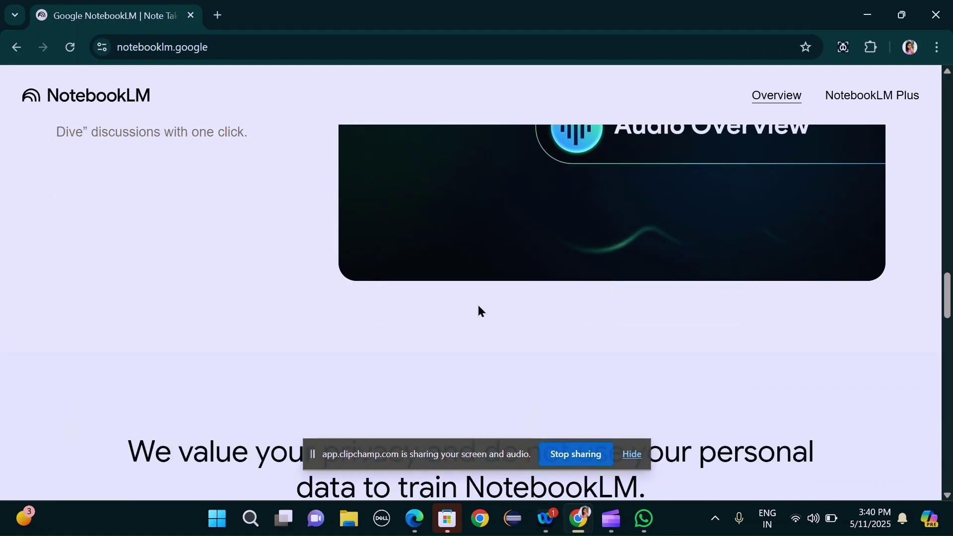
scroll(479, 312, down, 4)
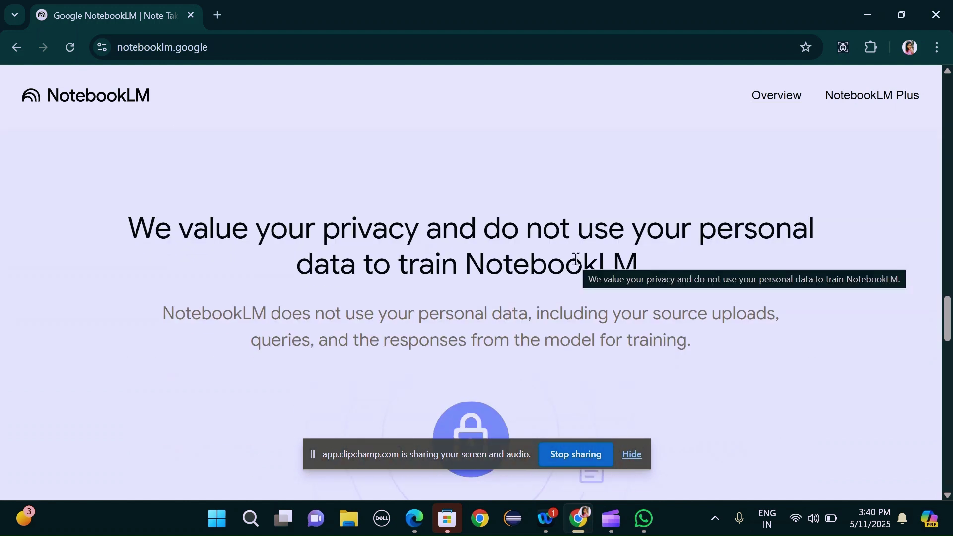
scroll(576, 259, up, 20)
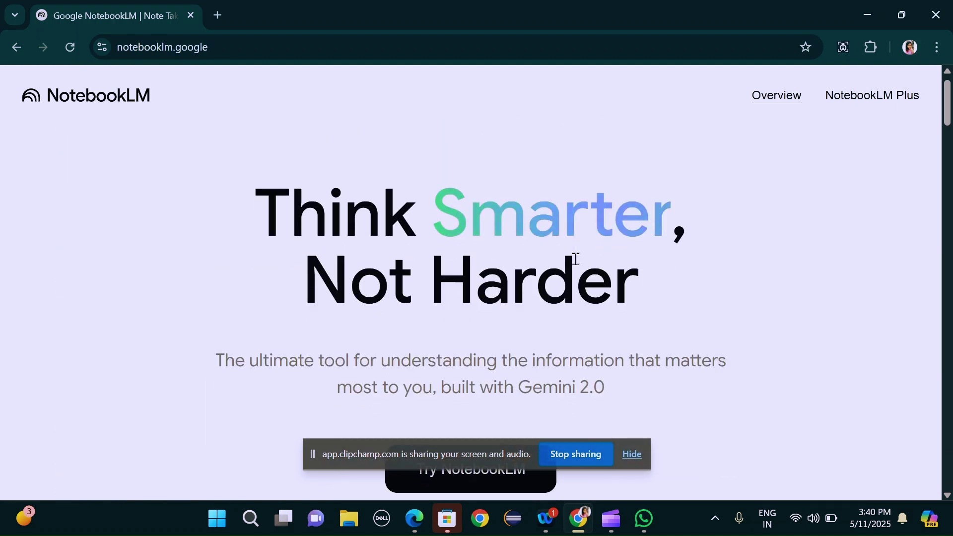
scroll(576, 260, down, 4)
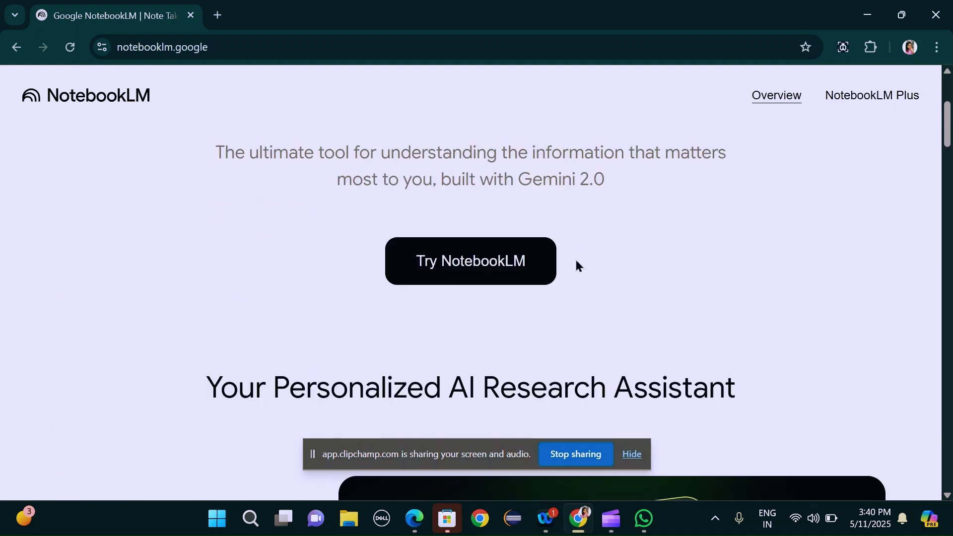
- Launch NotebookLM from its overview page and create a new notebook
click(462, 260)
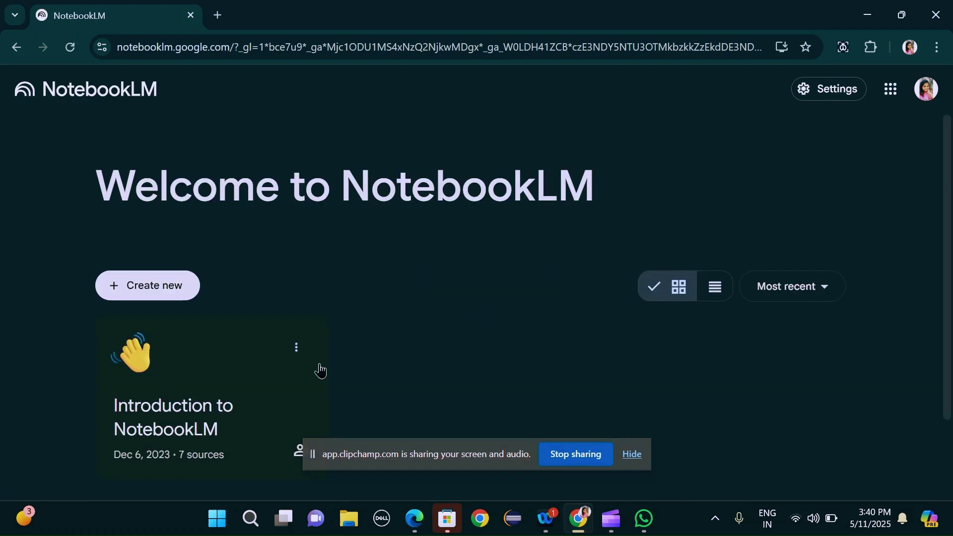
scroll(319, 368, down, 2)
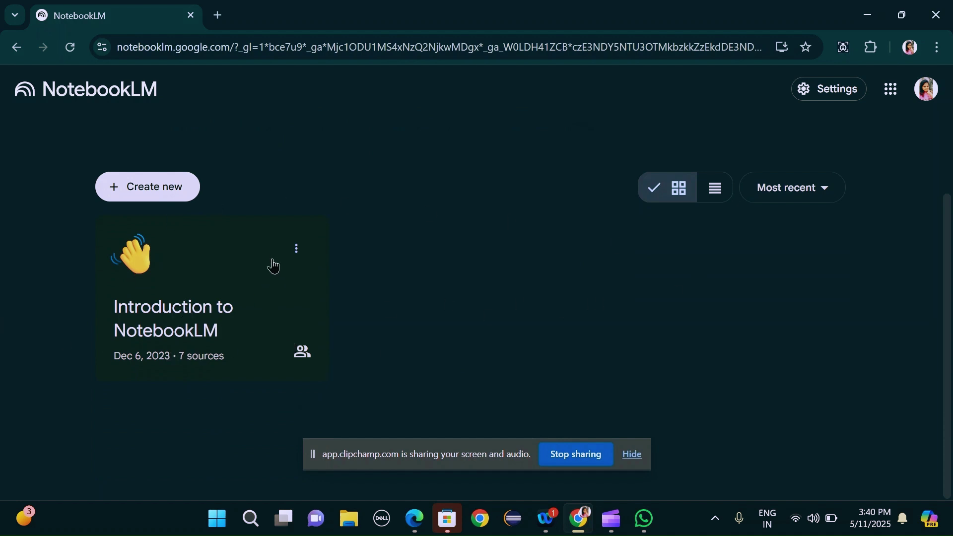
click(151, 193)
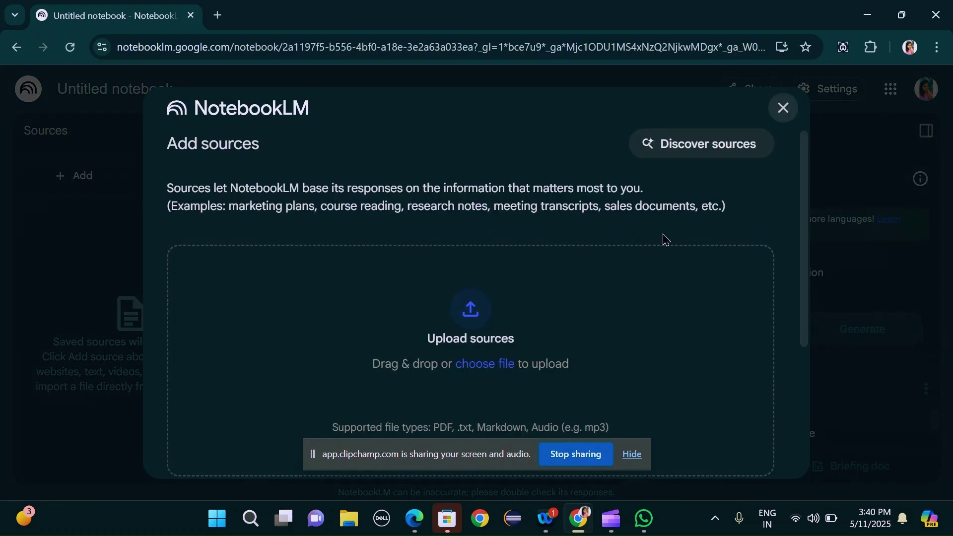
- Upload the recent file javascript_tutorial as a source for the new notebook
scroll(553, 258, down, 3)
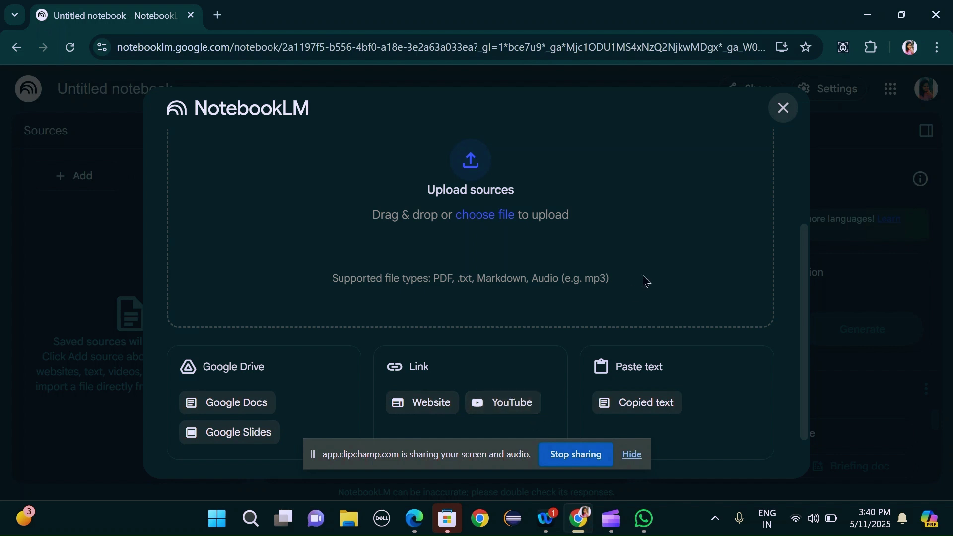
click(475, 219)
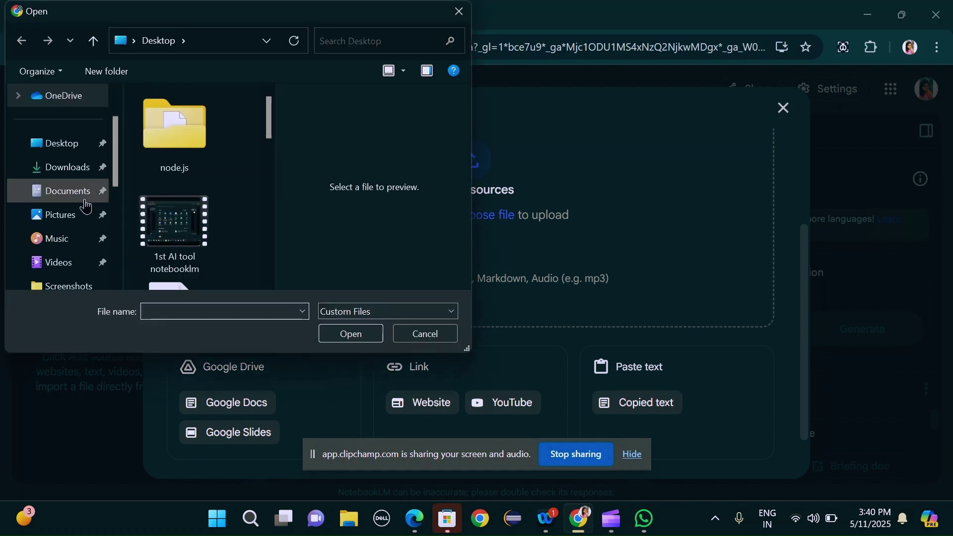
scroll(85, 206, up, 2)
click(93, 100)
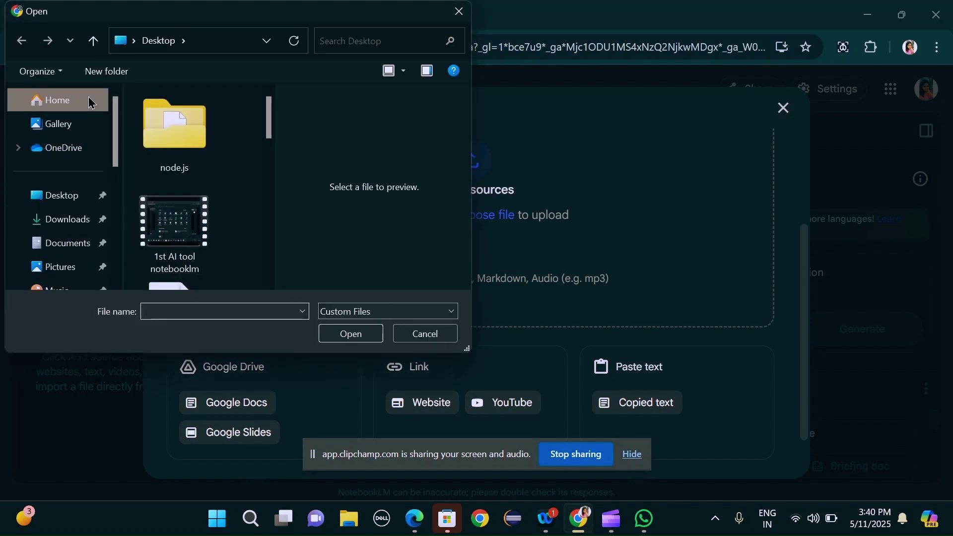
scroll(251, 156, down, 5)
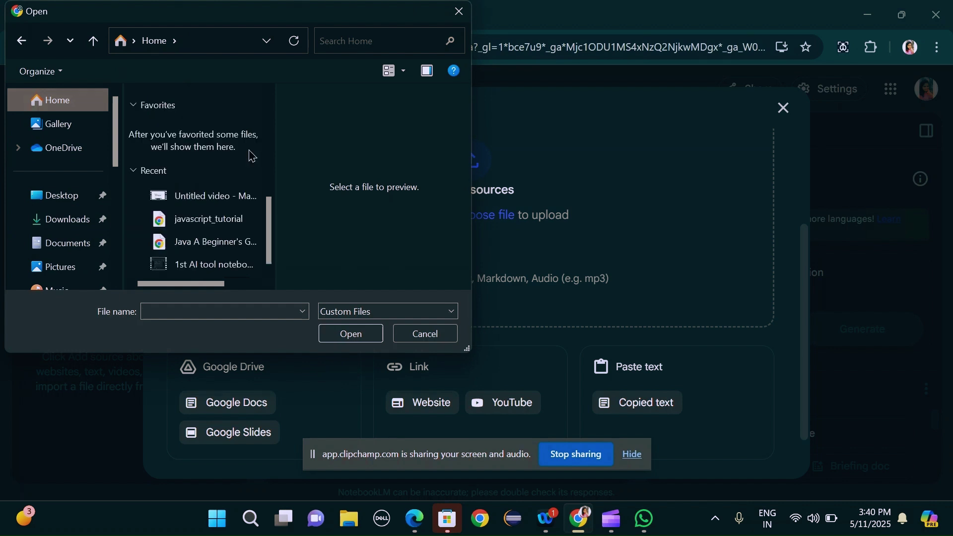
double_click(220, 231)
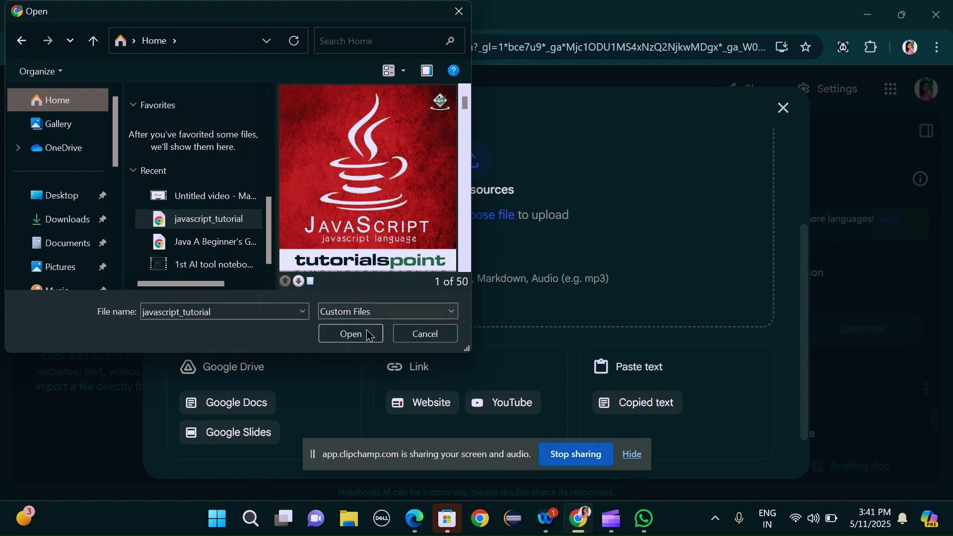
click(352, 333)
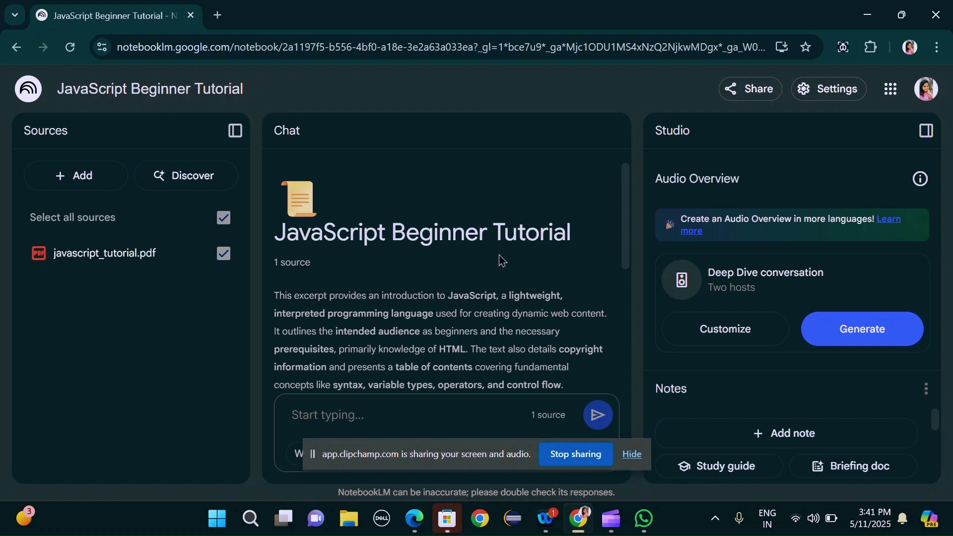
- Look over the generated source summary and ask the notebook chat about "Javascript basics"
scroll(501, 260, down, 5)
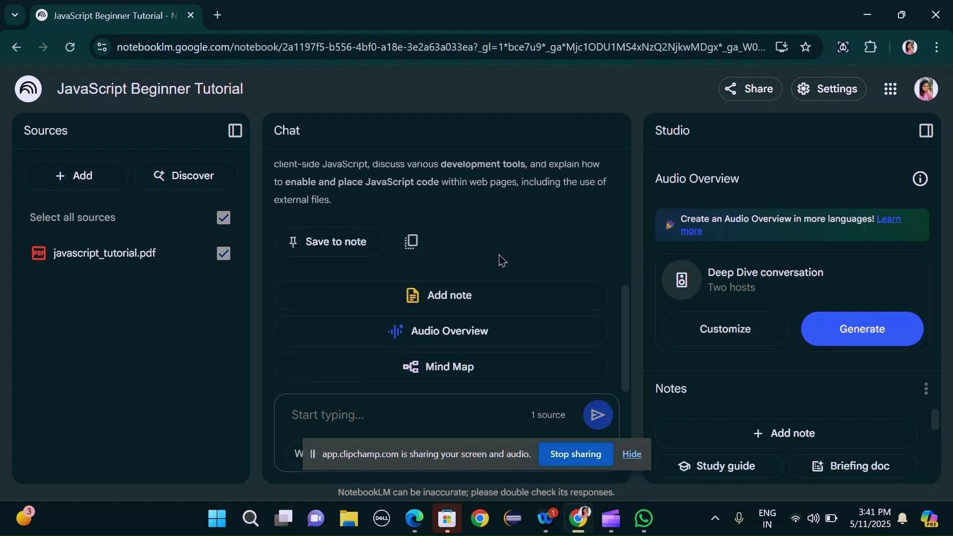
click(345, 418)
text(Javas)
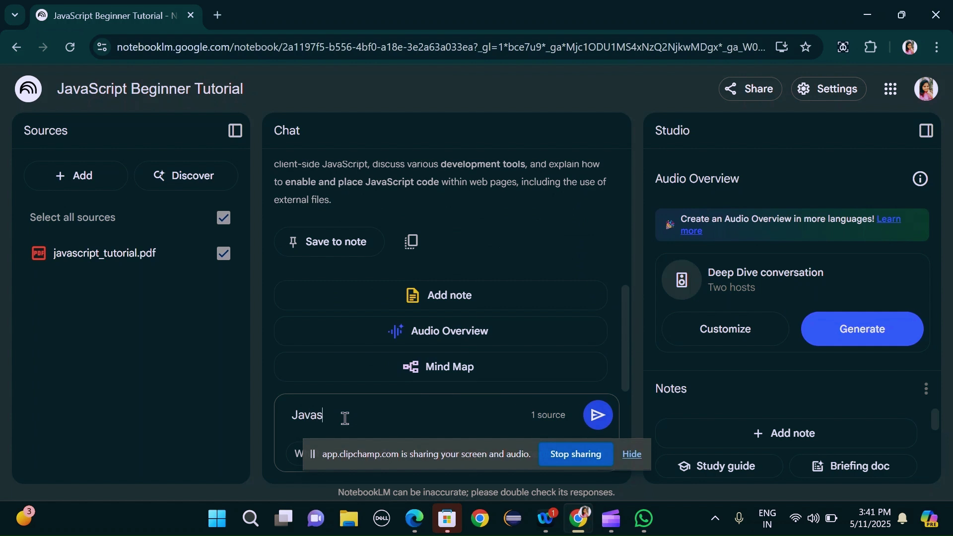
text(cript basics)
click(599, 415)
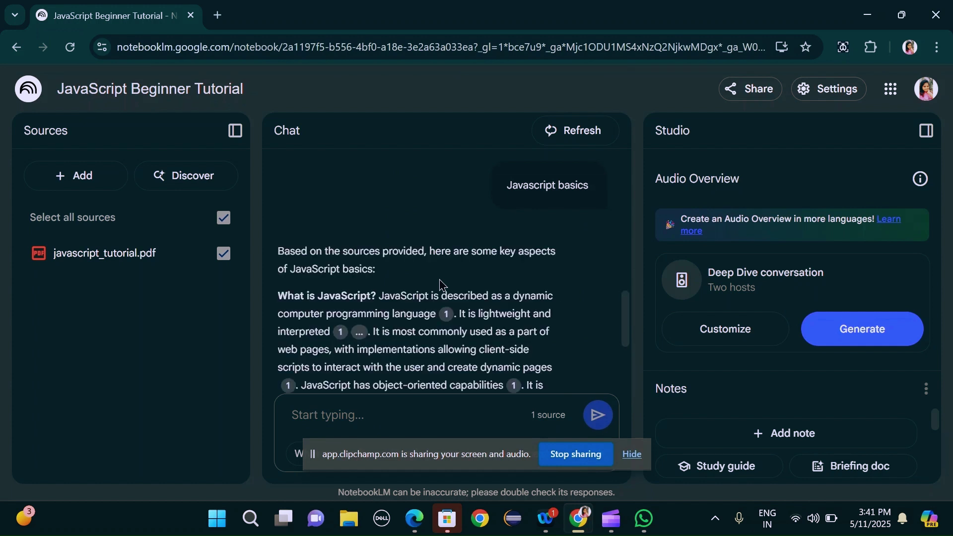
- Read through the chat's answer on JavaScript basics down to its end
scroll(443, 286, down, 5)
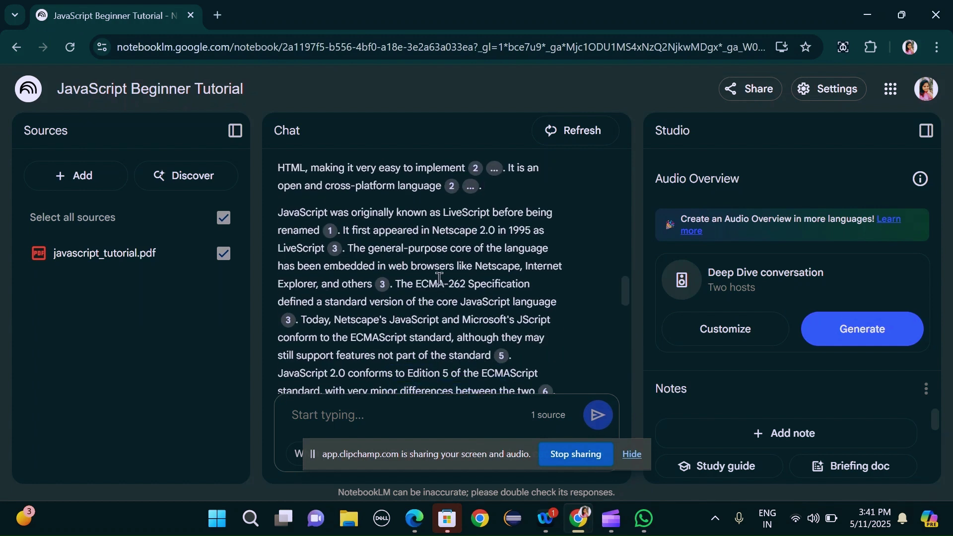
scroll(440, 278, down, 12)
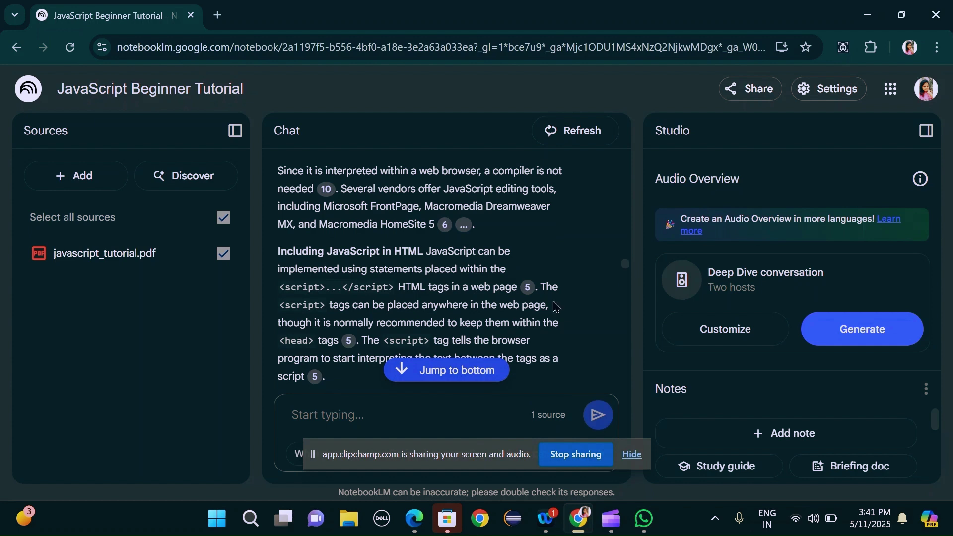
scroll(556, 306, down, 6)
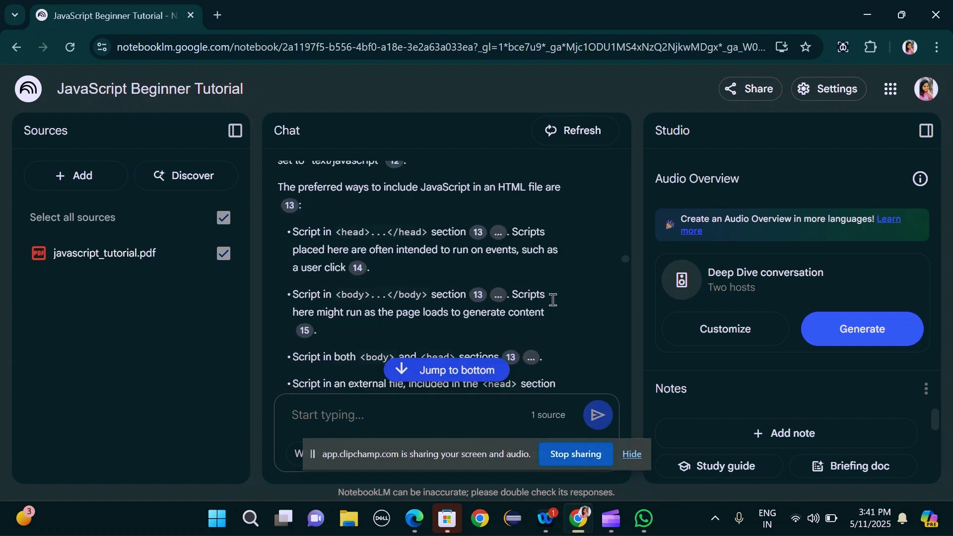
scroll(554, 300, down, 10)
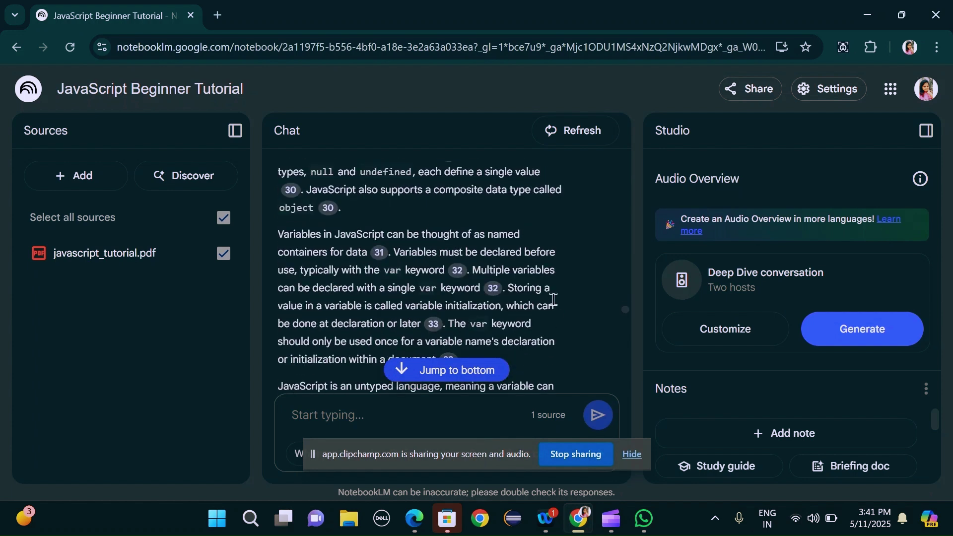
scroll(554, 300, up, 3)
scroll(555, 304, down, 7)
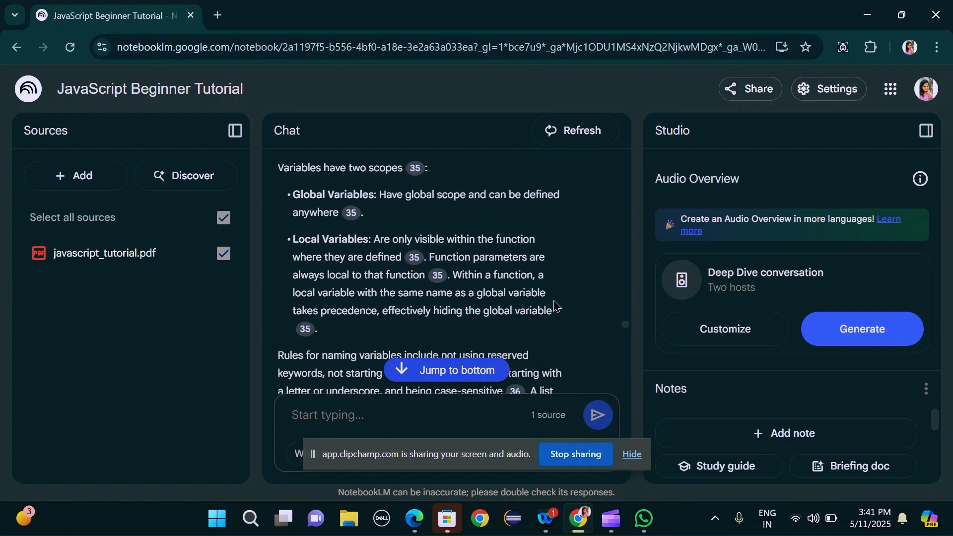
scroll(556, 307, down, 5)
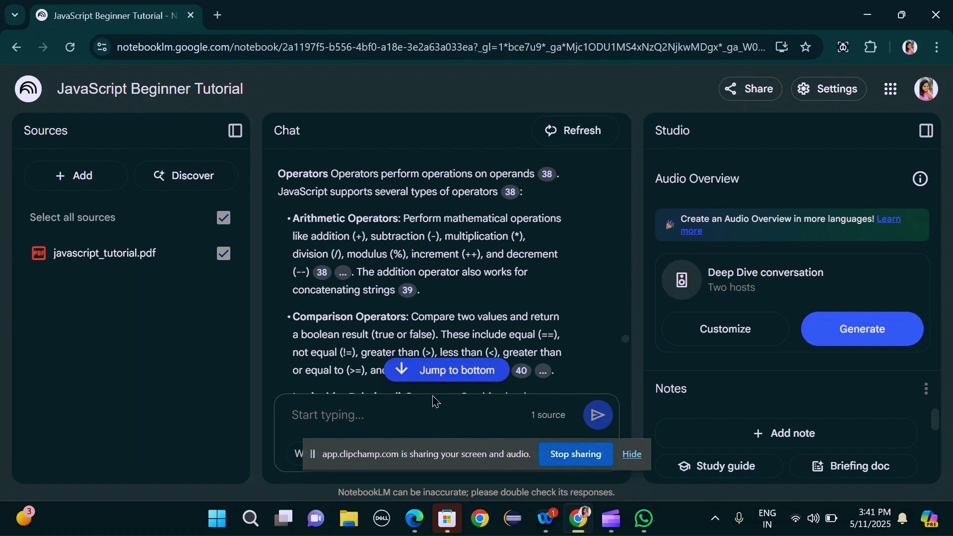
click(466, 376)
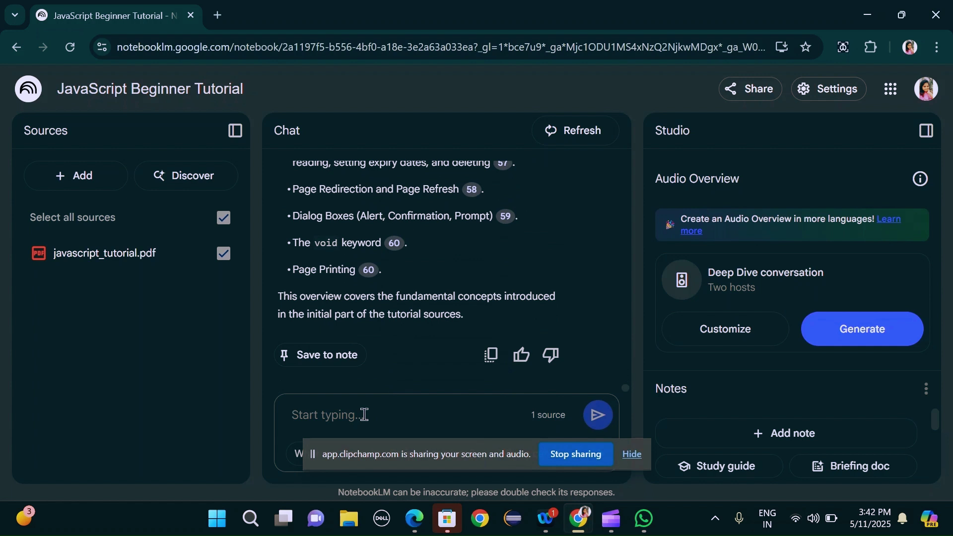
- Ask the notebook chat about "JAVASCRIPT PLACEMENTS" and read through its answer
text(JA)
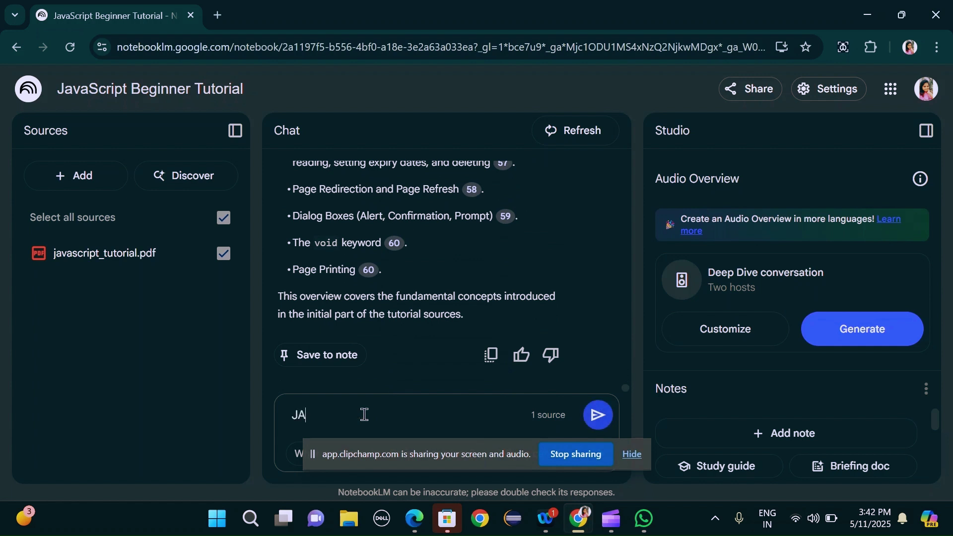
text(VASCRIPT PLACEMENTS)
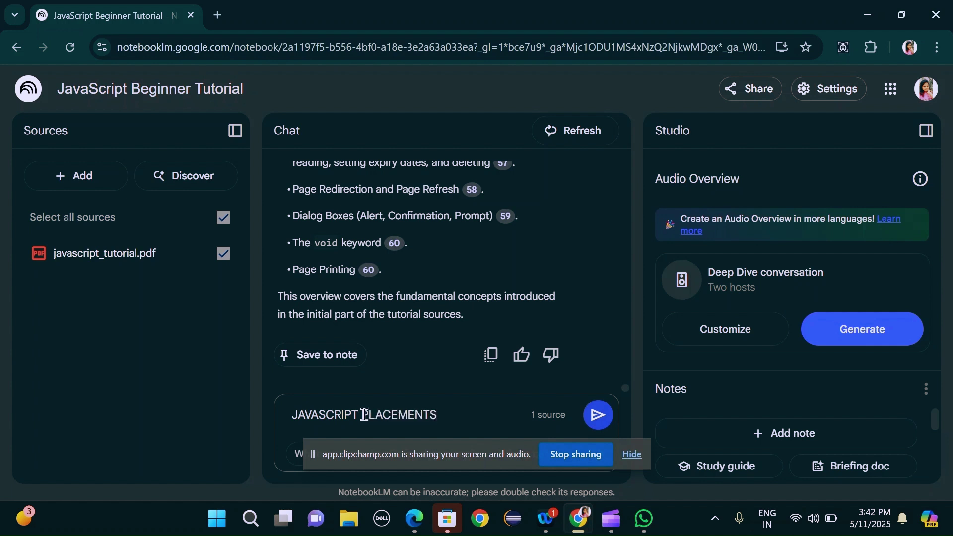
click(598, 415)
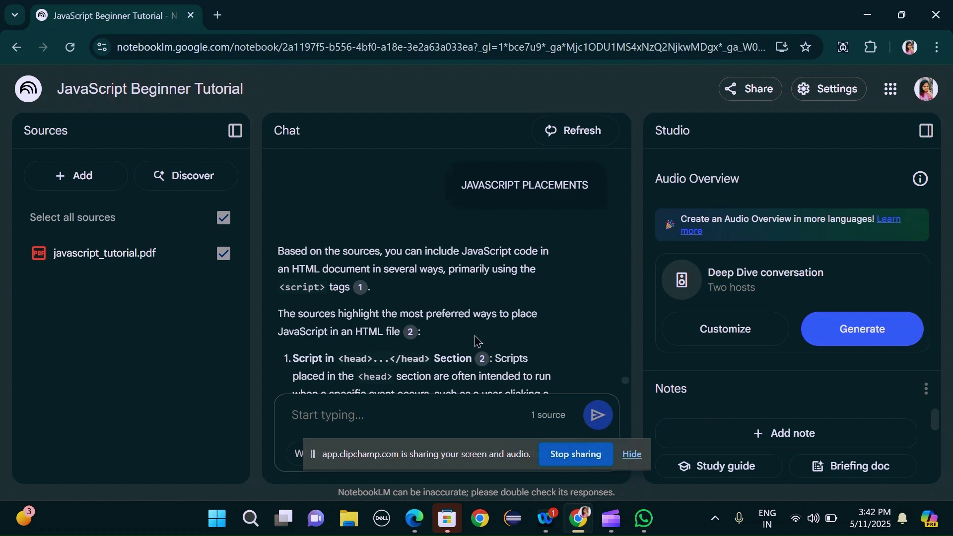
scroll(470, 313, down, 10)
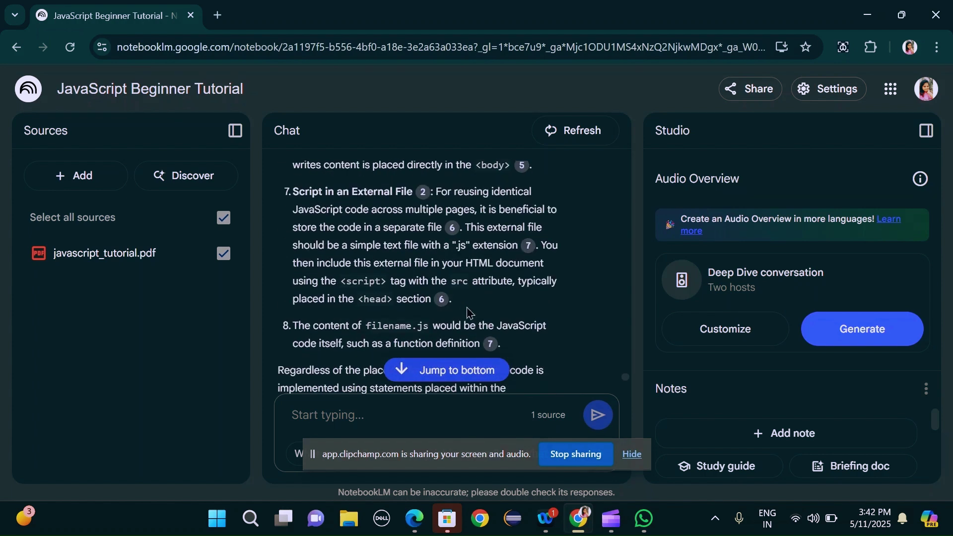
scroll(470, 313, down, 5)
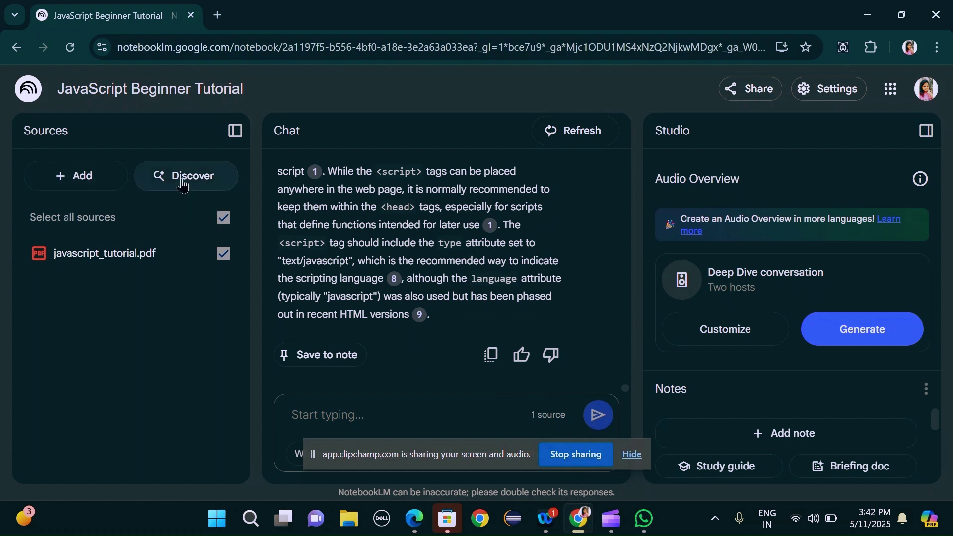
- Review the options for adding another source without adding one, and collapse the Sources panel
click(78, 181)
scroll(517, 259, down, 4)
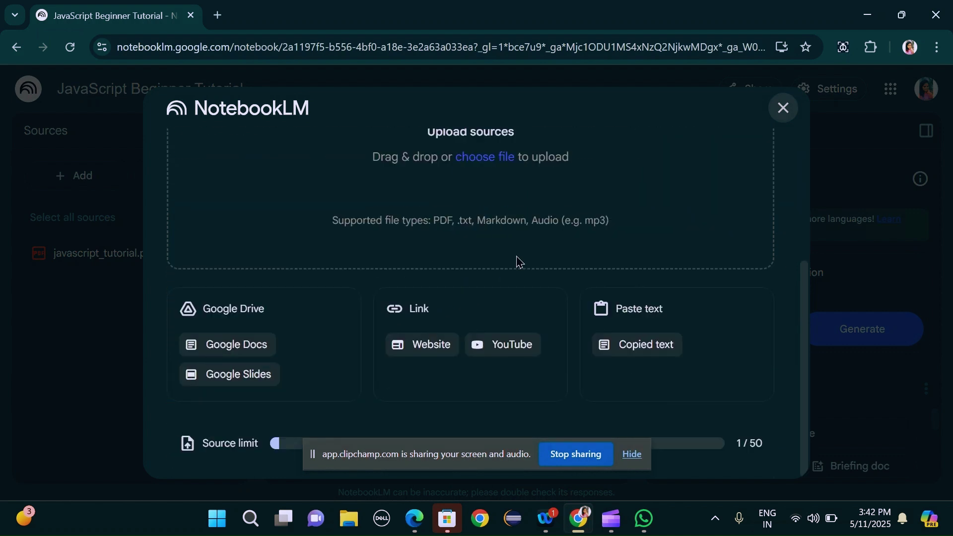
click(783, 116)
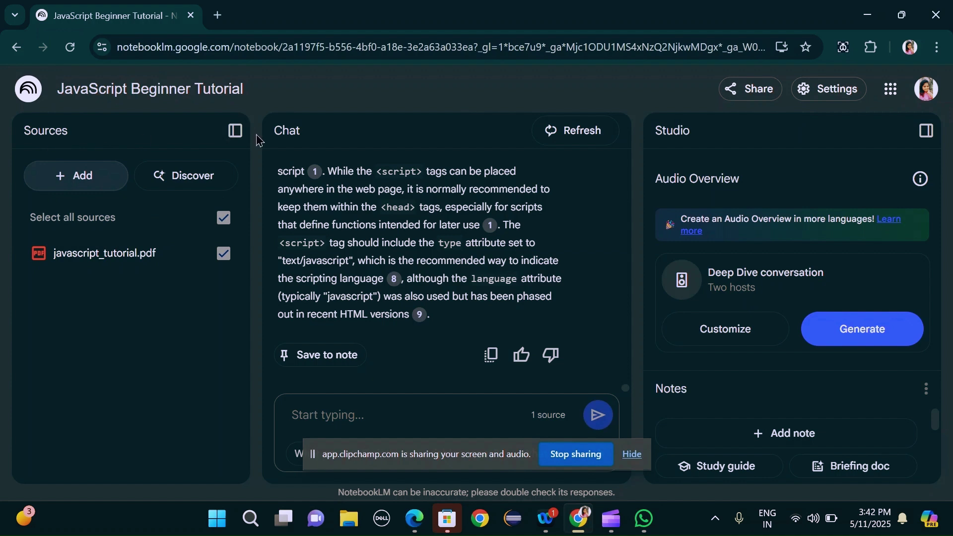
click(235, 131)
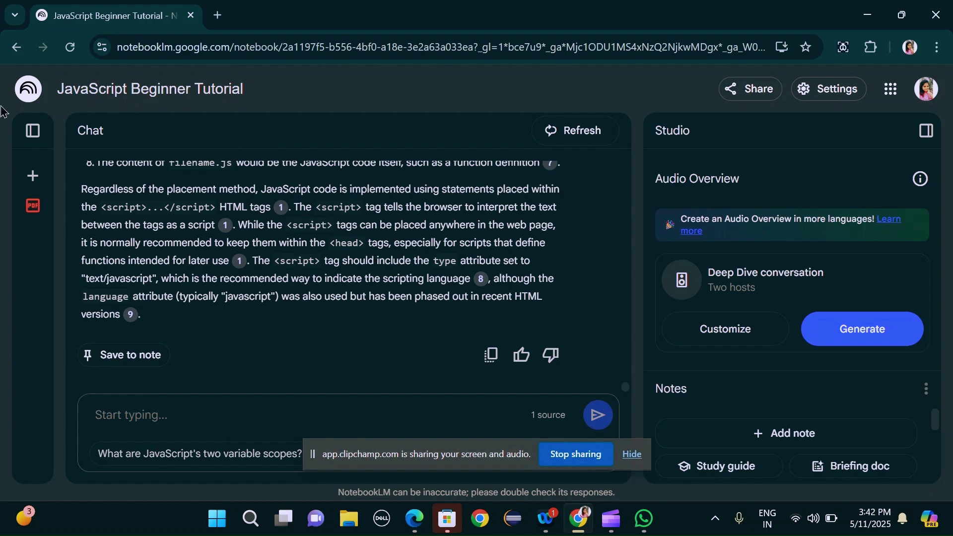
- Expand the Sources panel and add a new Studio note with its default title cleared
click(33, 132)
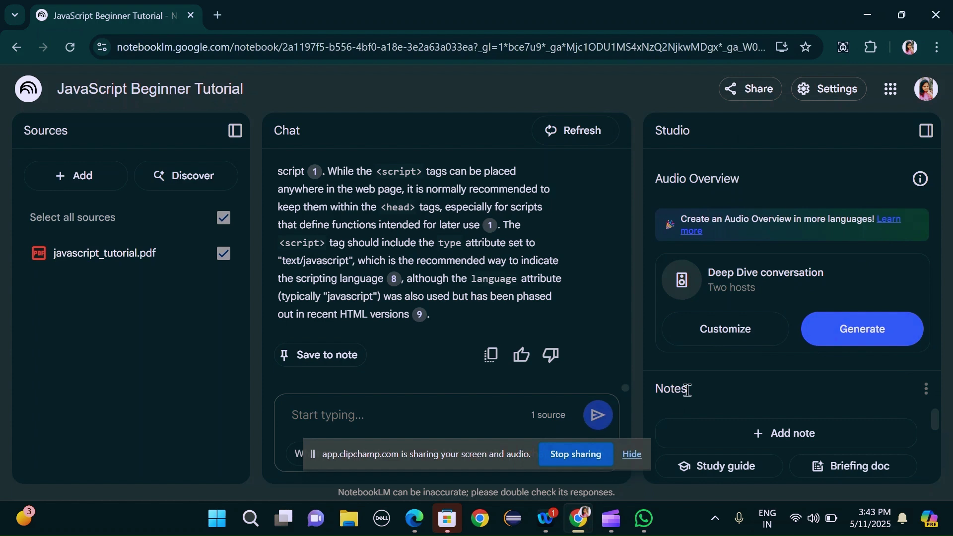
click(789, 433)
click(703, 163)
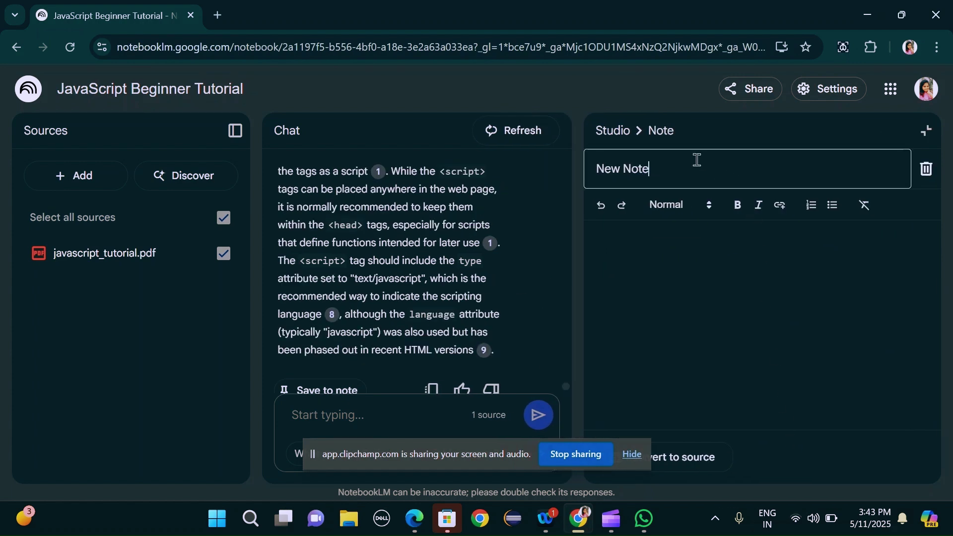
drag(683, 159, 590, 166)
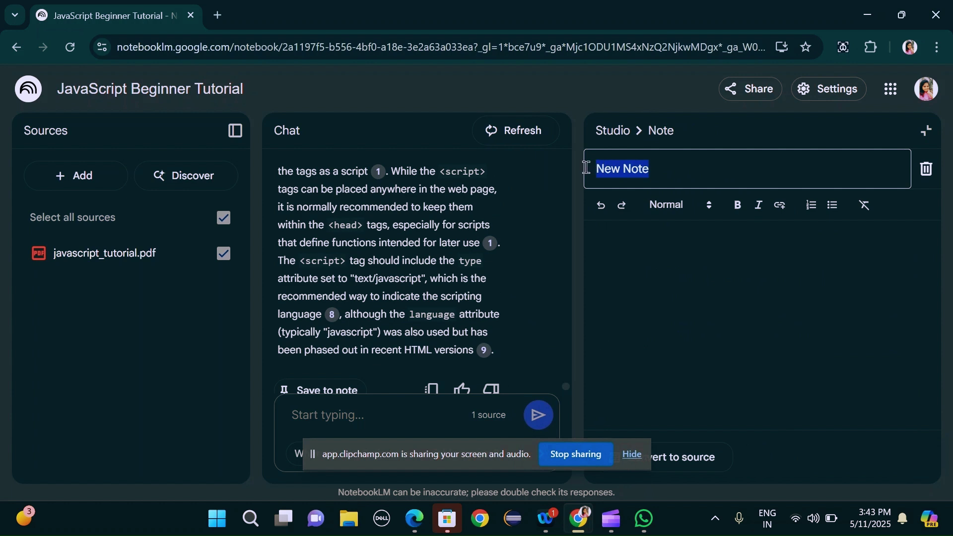
key(BackSpace)
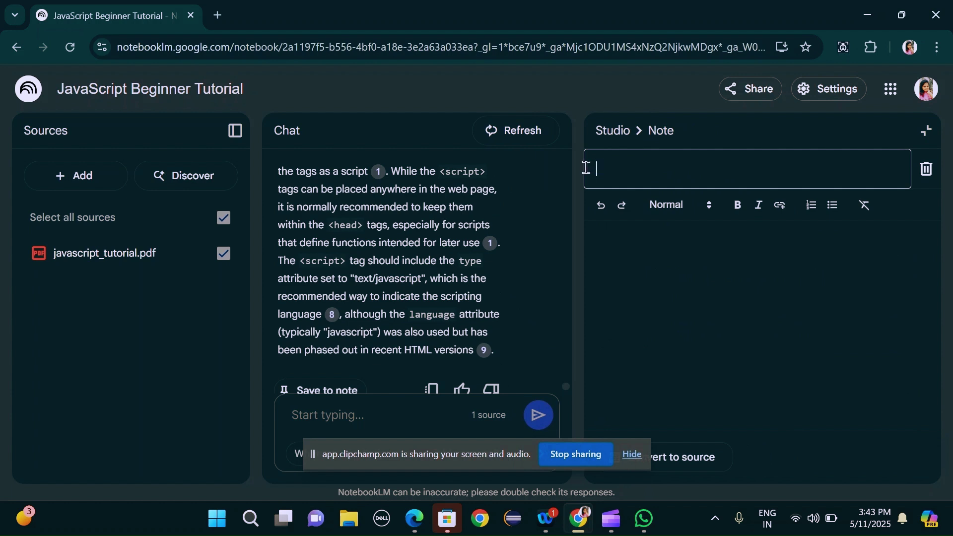
text(SH)
key(BackSpace)
text(O)
key(BackSpace)
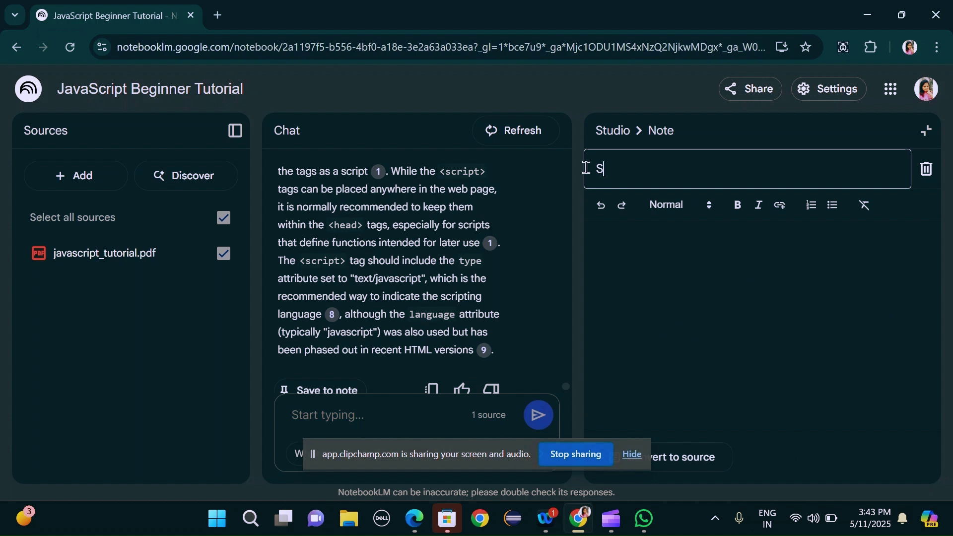
text(HE)
key(BackSpace)
key(BackSpace)
text(SUMMA)
key(BackSpace)
drag(683, 170, 557, 166)
key(BackSpace)
- Title the new note "javacriptsics" and close it to return to the Studio overview
text(script)
key(BackSpace)
key(BackSpace)
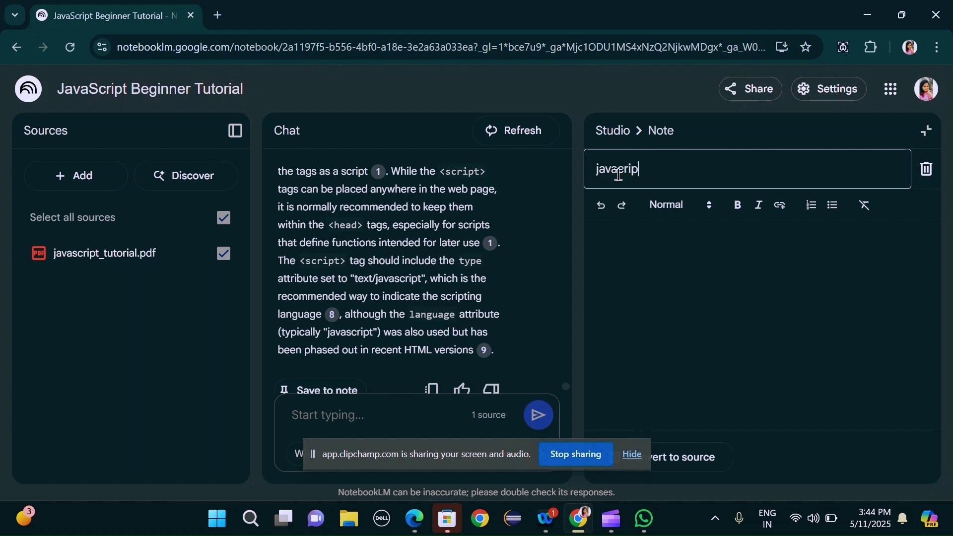
text(tsics)
key(BackSpace)
key(BackSpace)
key(BackSpace)
text(ics)
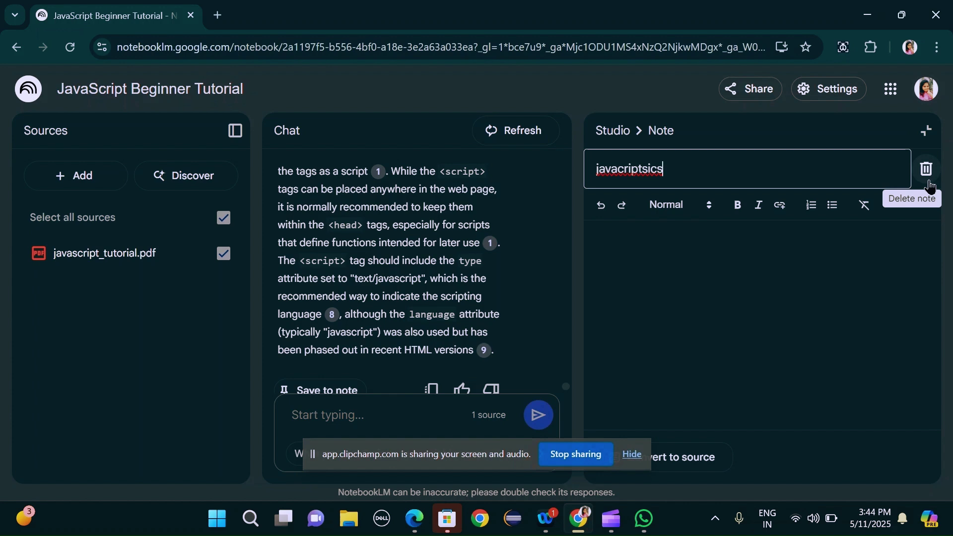
click(926, 131)
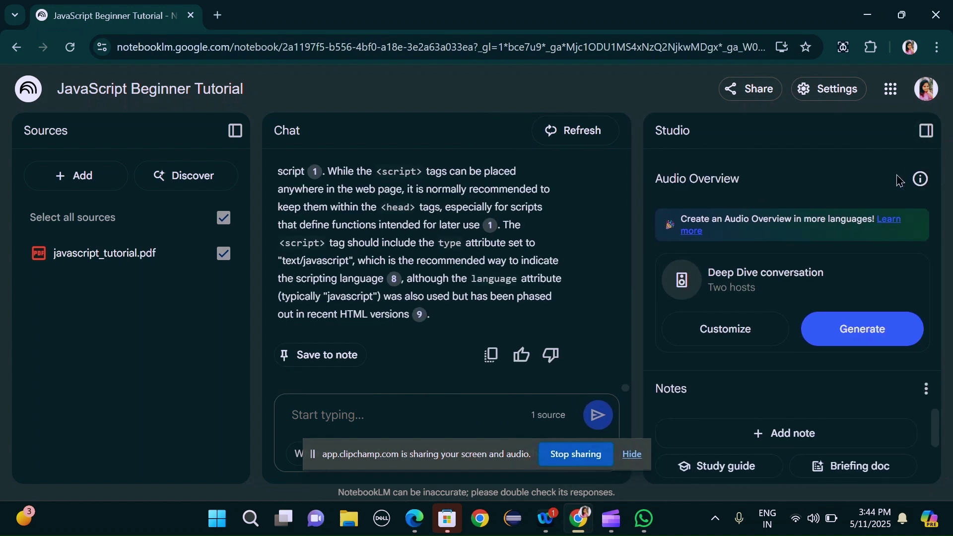
- Look over the Notes section, including the study guide, briefing doc, FAQ and timeline options and the added note
scroll(820, 432, down, 2)
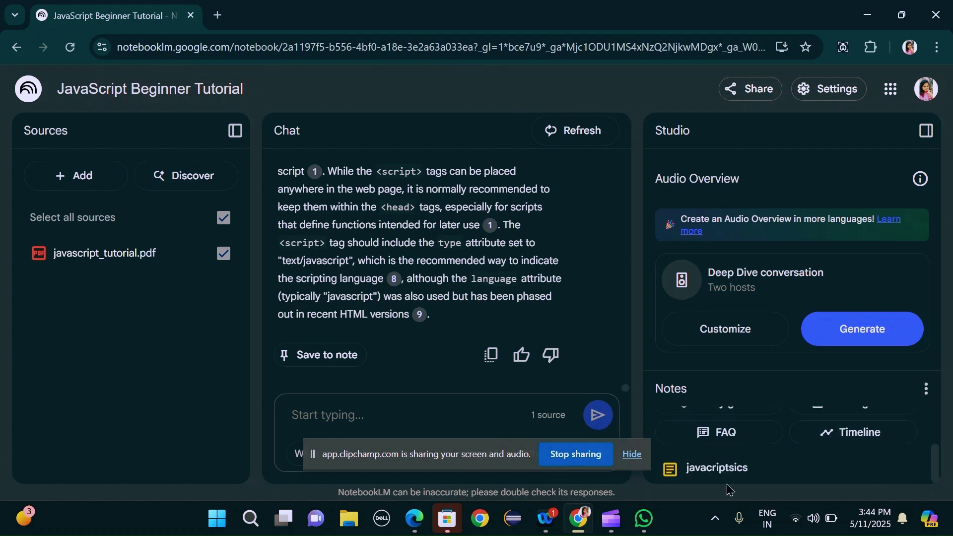
scroll(836, 467, up, 2)
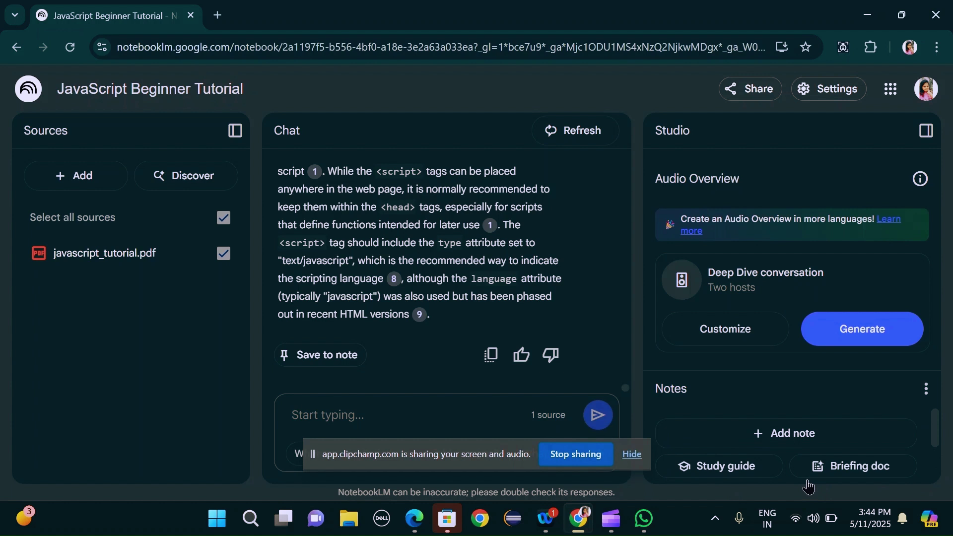
scroll(810, 484, down, 2)
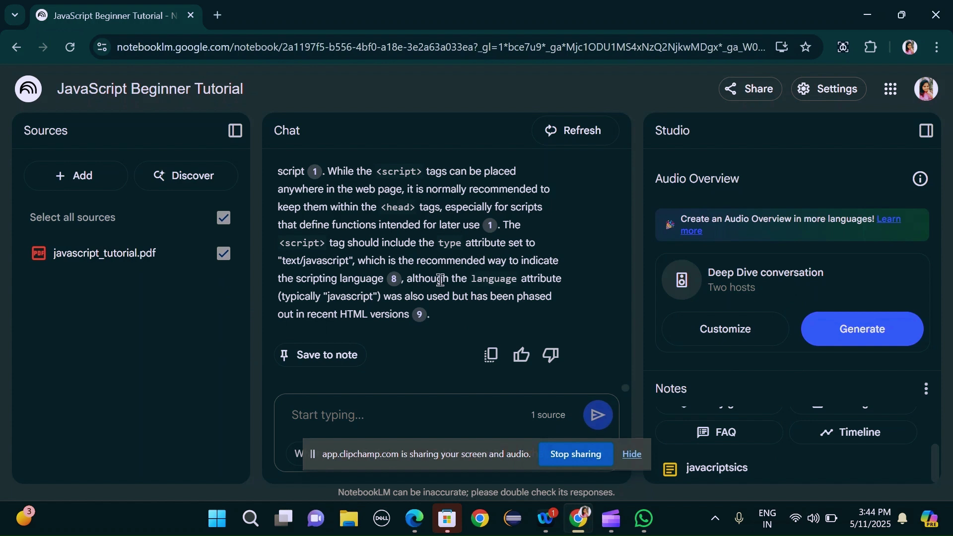
- Review the chat's earlier answers on JavaScript placements and JavaScript basics
scroll(441, 281, up, 10)
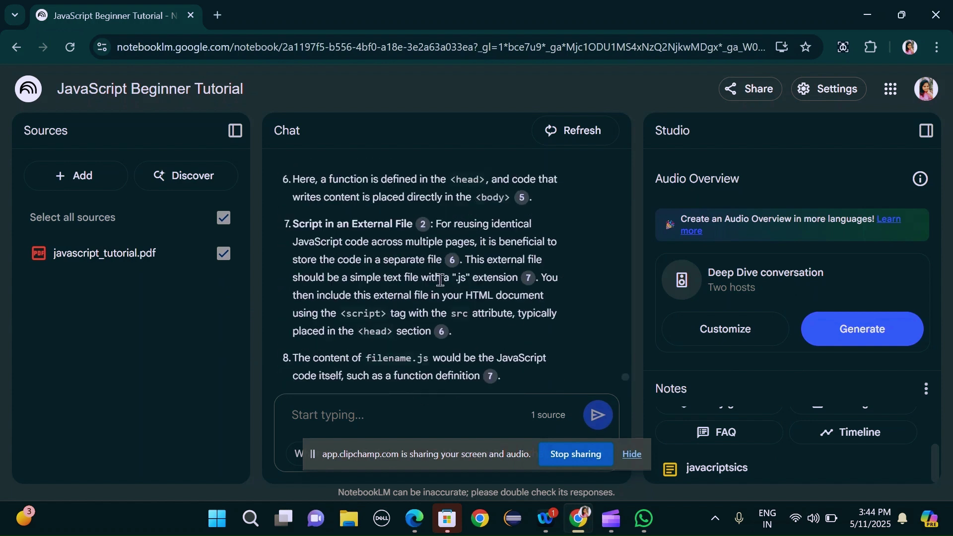
scroll(440, 281, down, 5)
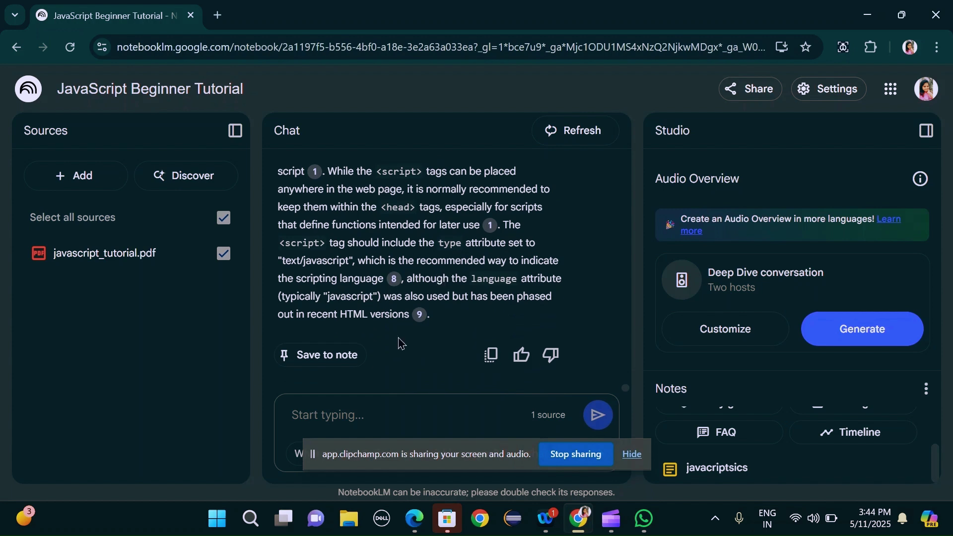
scroll(424, 366, up, 15)
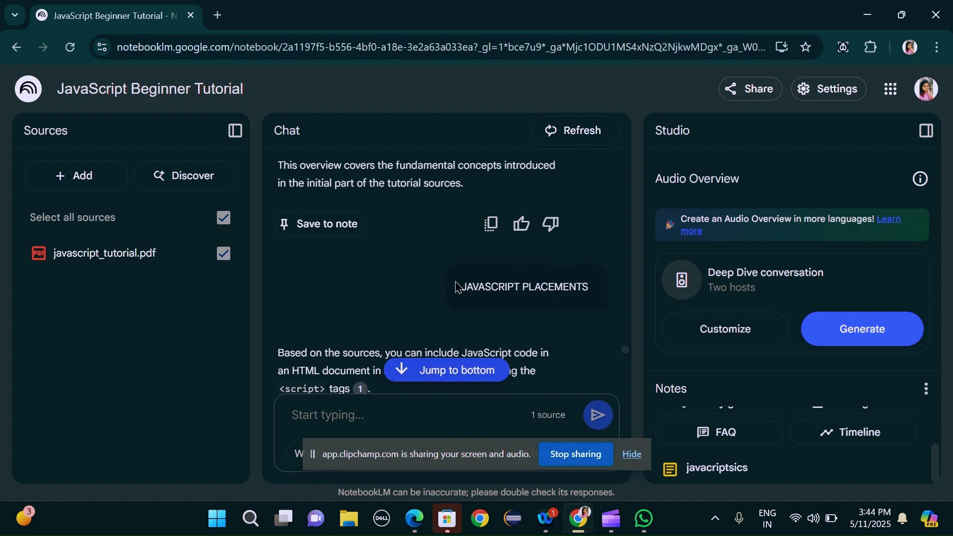
scroll(457, 283, up, 10)
scroll(457, 283, up, 10)
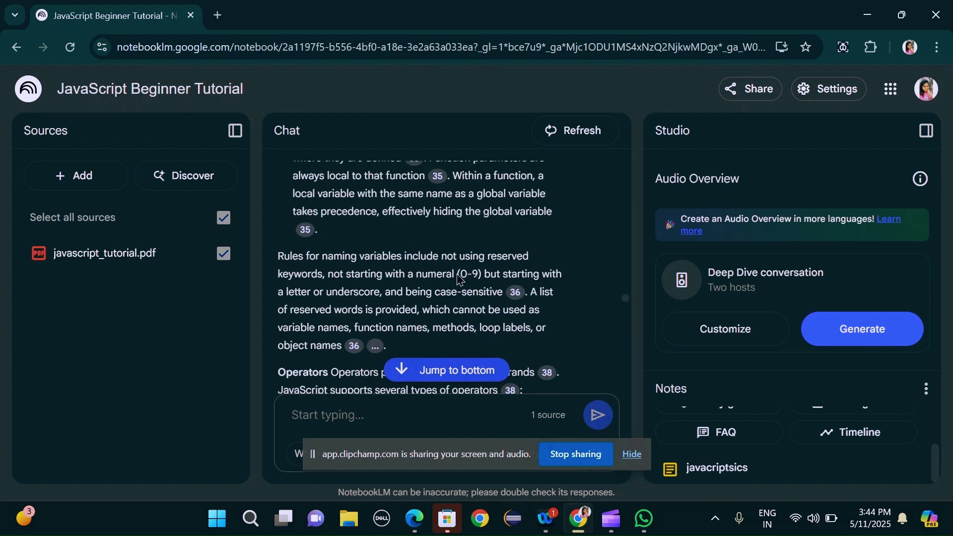
scroll(459, 278, down, 10)
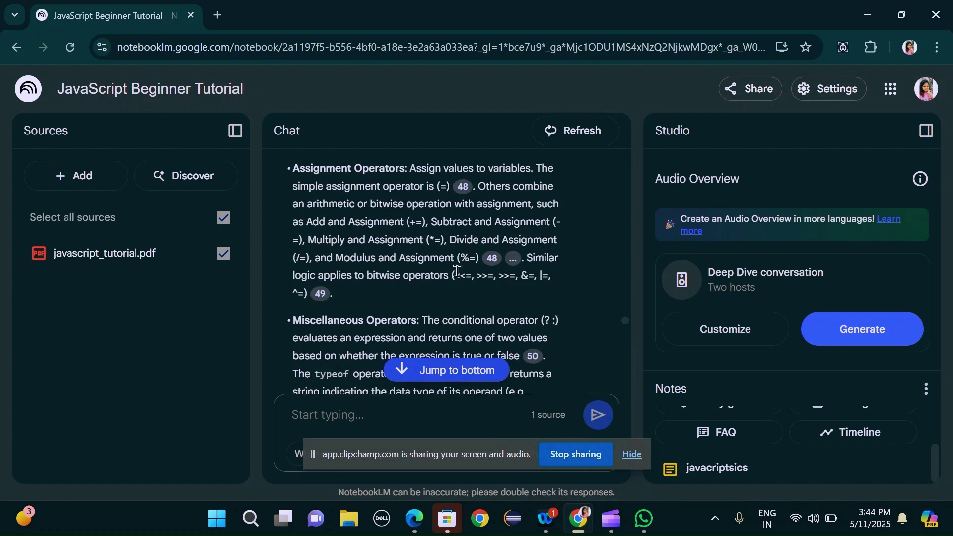
scroll(457, 271, down, 5)
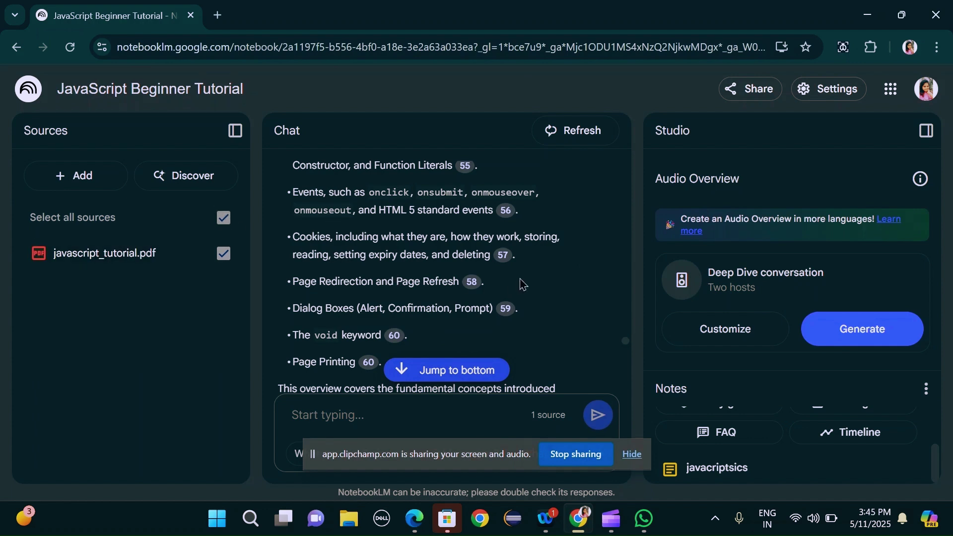
scroll(522, 285, down, 10)
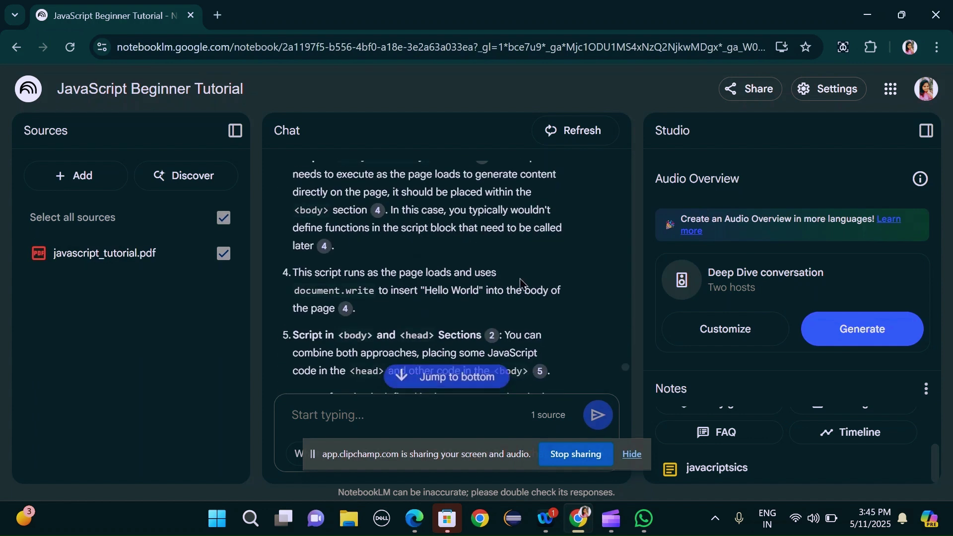
scroll(522, 284, up, 10)
scroll(522, 284, up, 3)
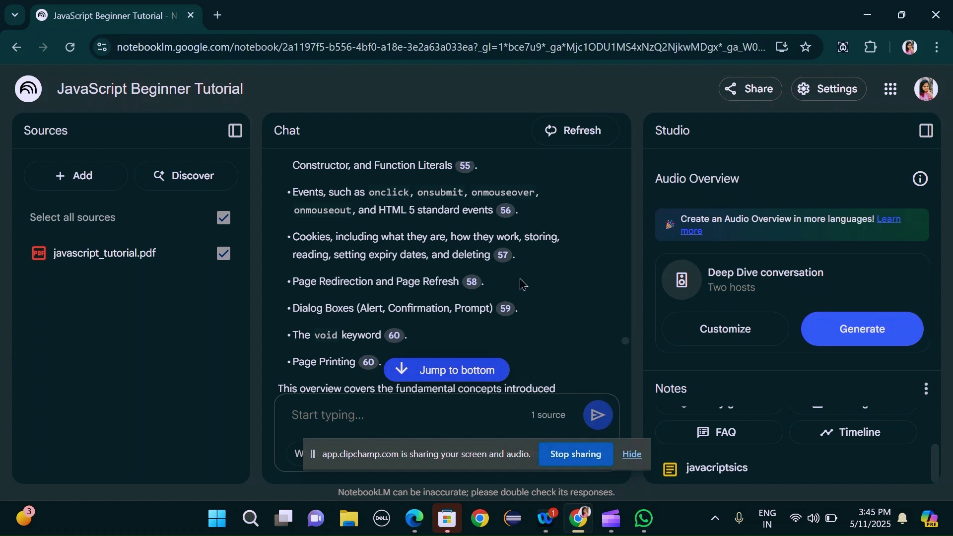